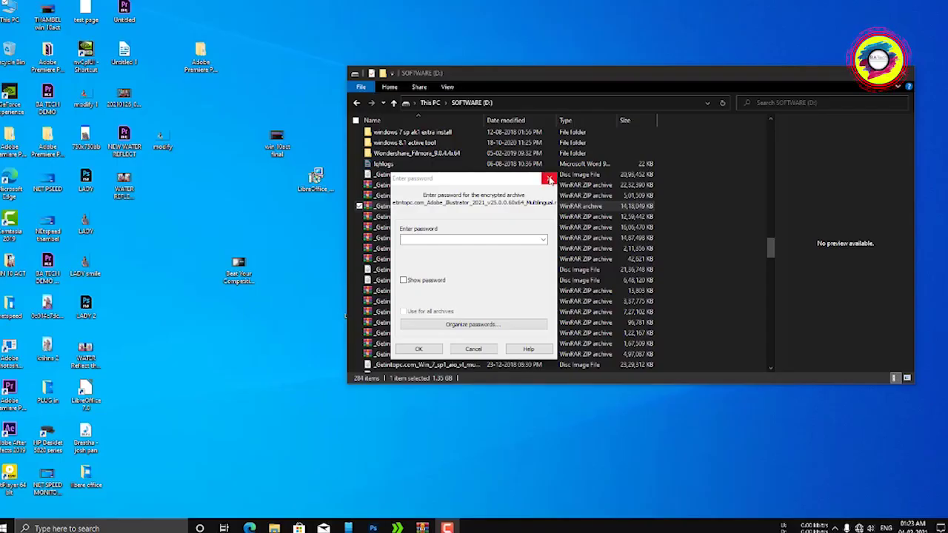
Dismiss the password prompt and bring up the Illustrator 2021 archive's context menu
left_click(550, 180)
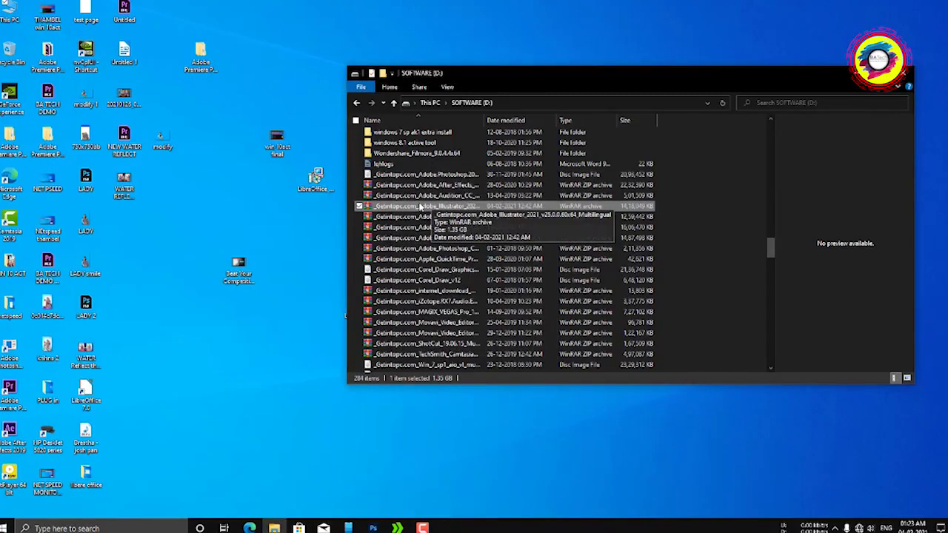
right_click(421, 210)
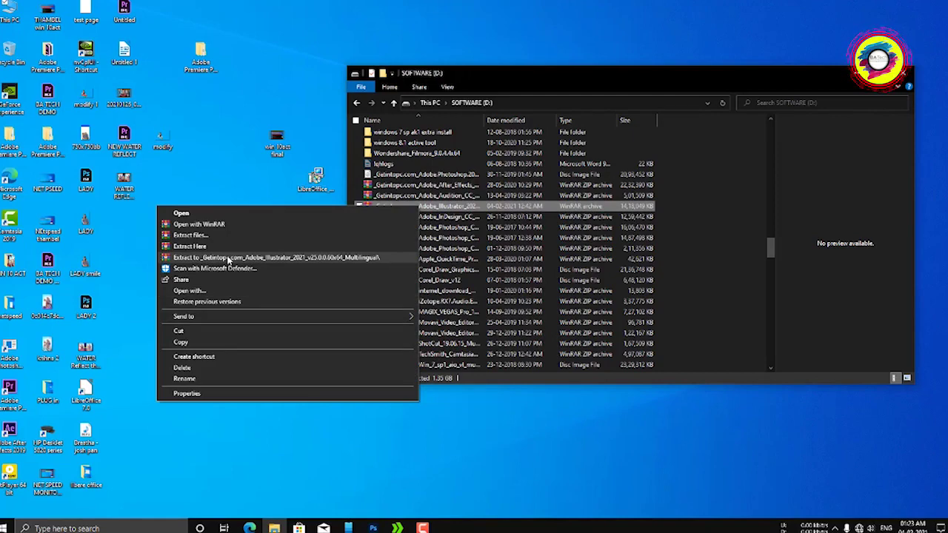
Extract the archive into its own Getintopc.com_Adobe_Illustrator folder, confirming the archive password
left_click(228, 259)
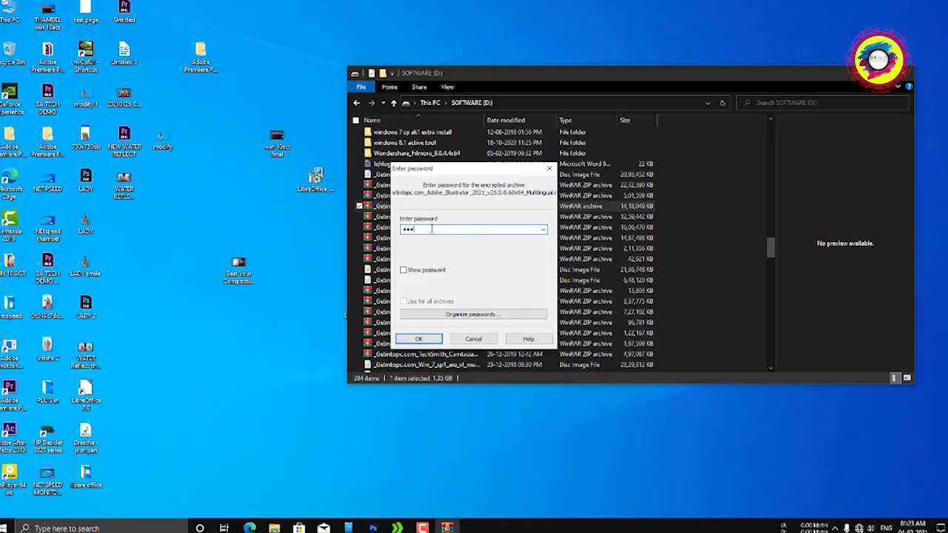
key("Return")
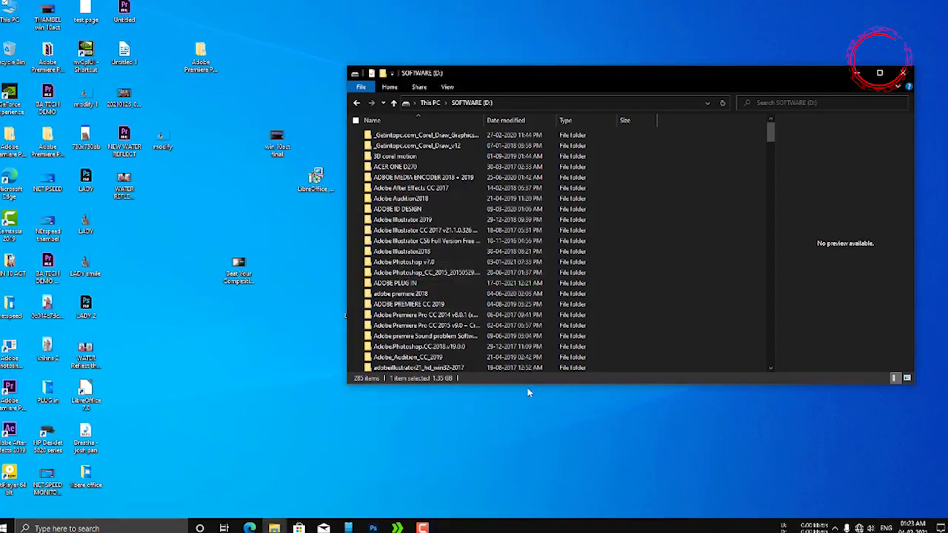
Locate the extracted Illustrator 2021 folder in the D: drive file list
scroll(401, 308, "down", 3)
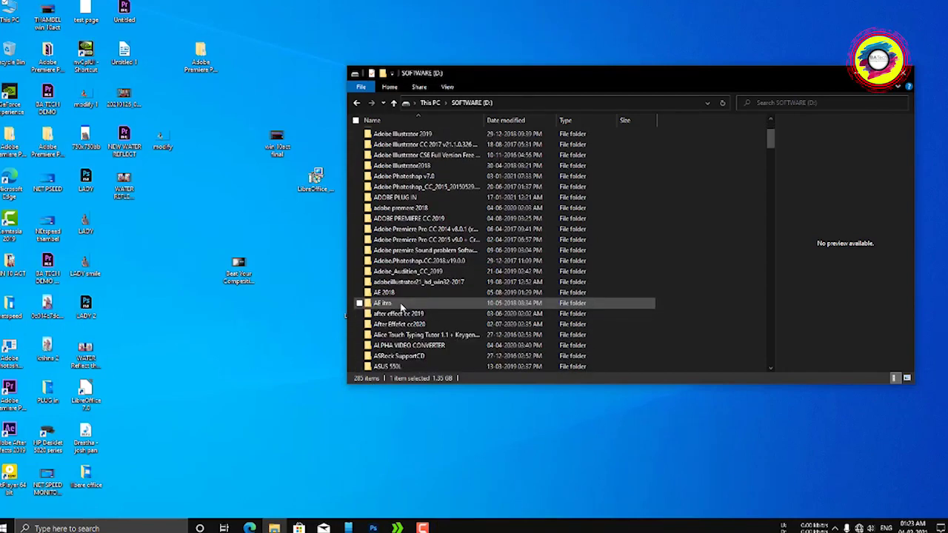
left_click(392, 306)
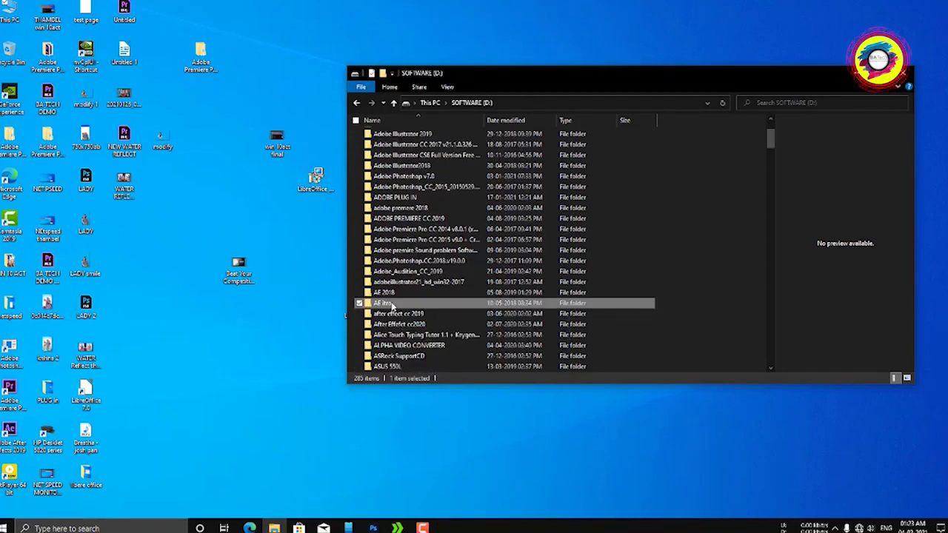
key("g")
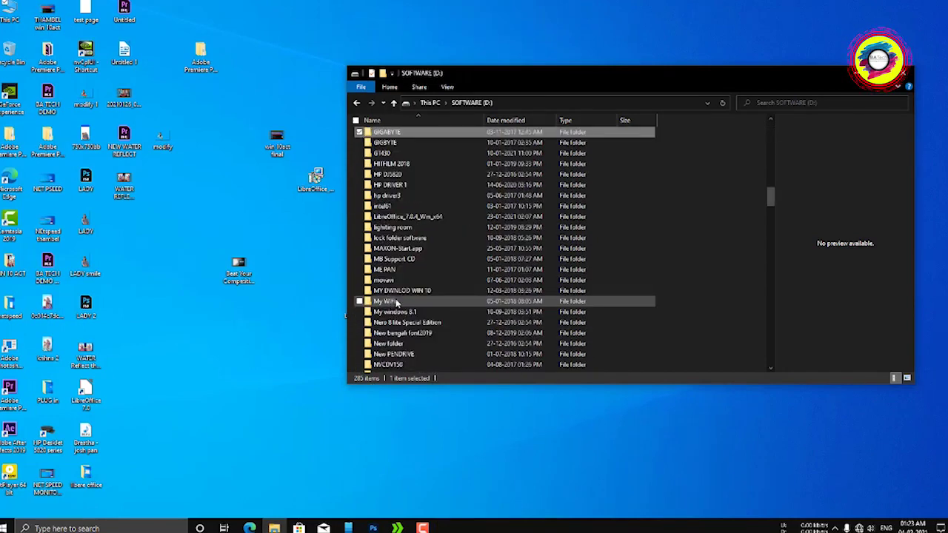
type("ggge")
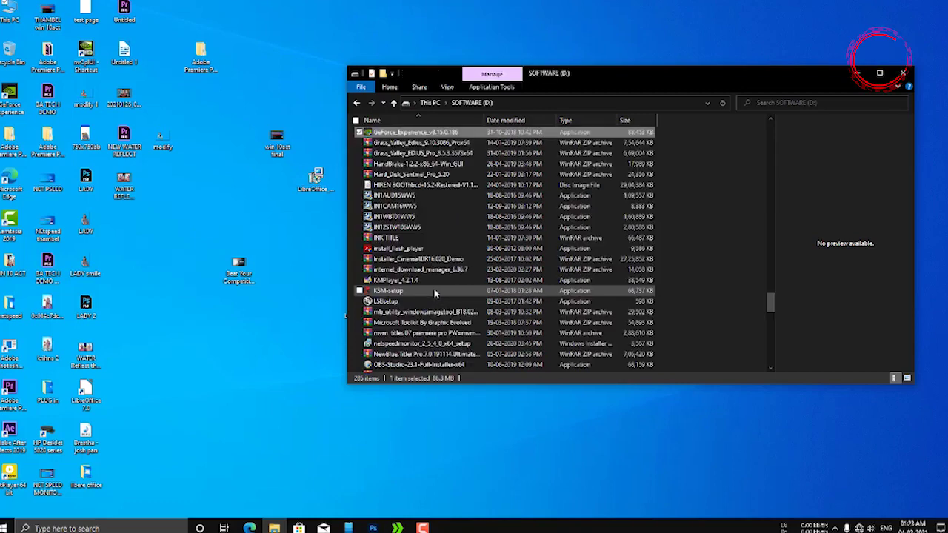
type("g")
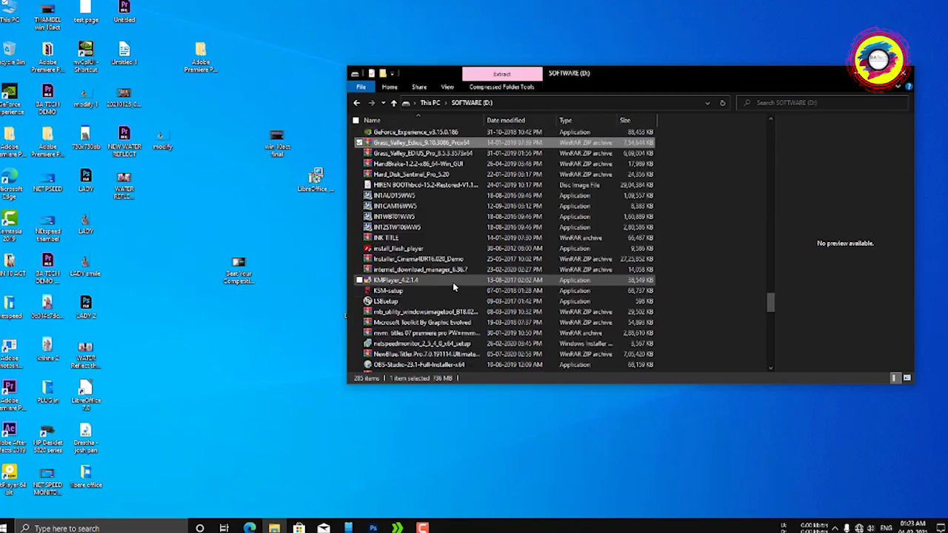
type("t")
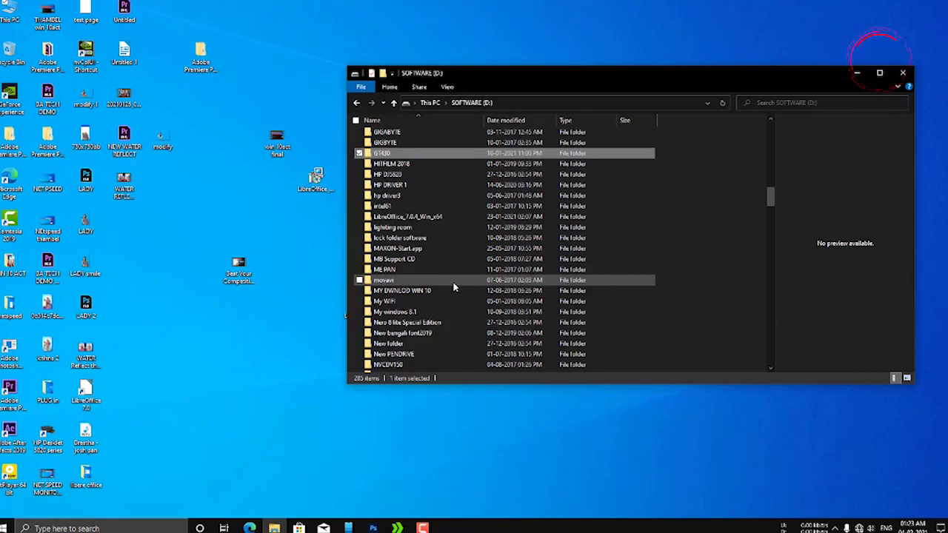
type("gg")
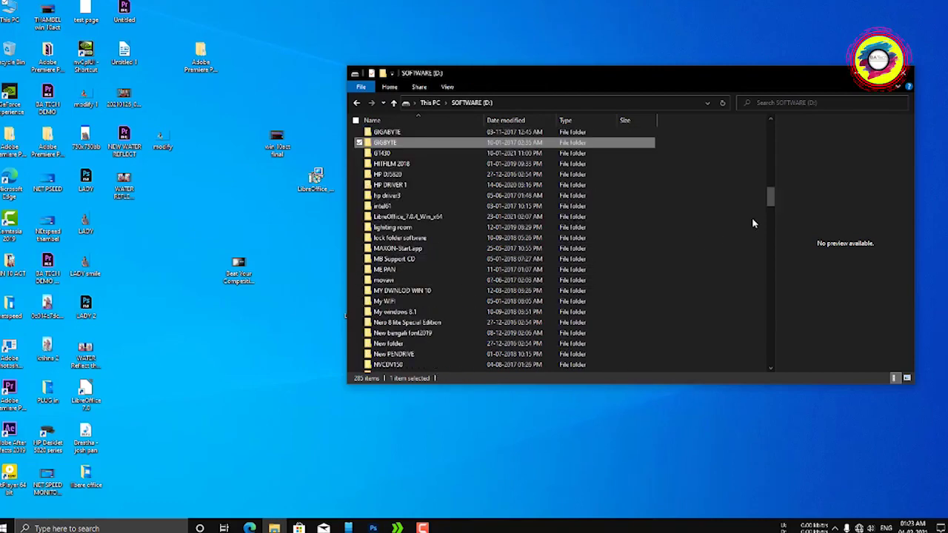
left_click_drag(771, 194, 769, 132)
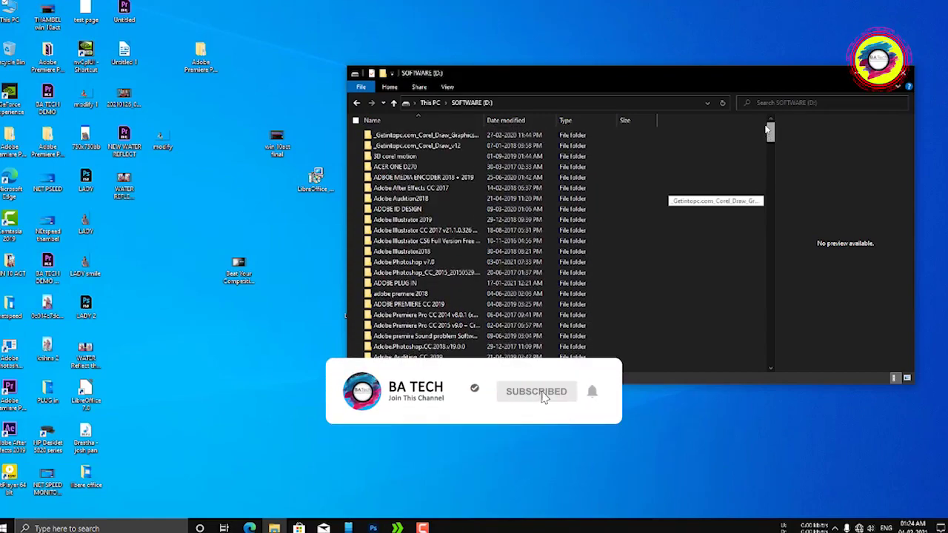
left_click_drag(766, 130, 763, 363)
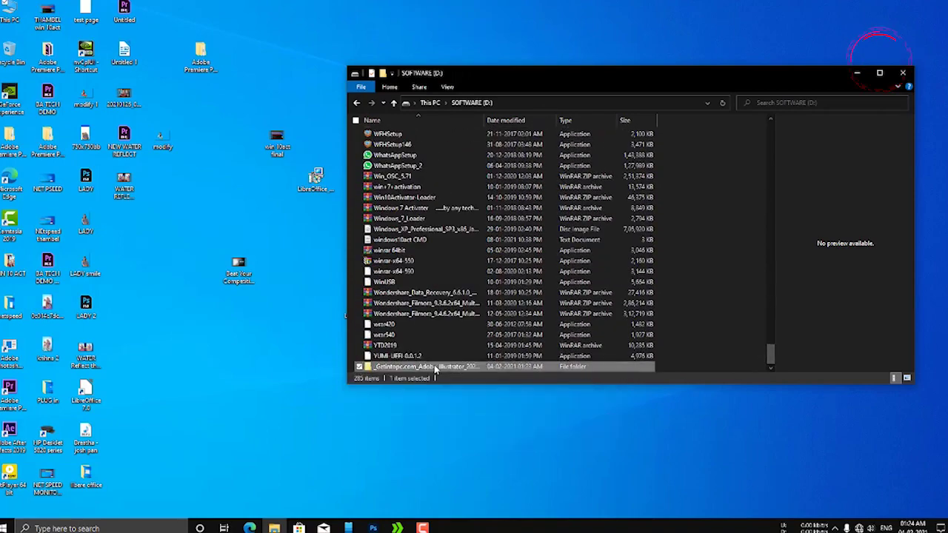
Run Set-up from the extracted folder's inner Illustrator 2021 installer folder
double_click(433, 365)
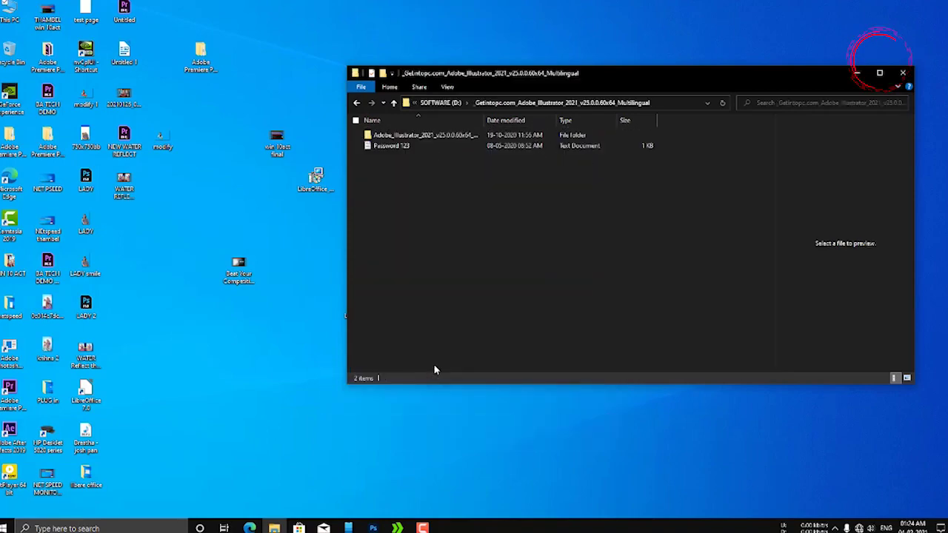
double_click(418, 137)
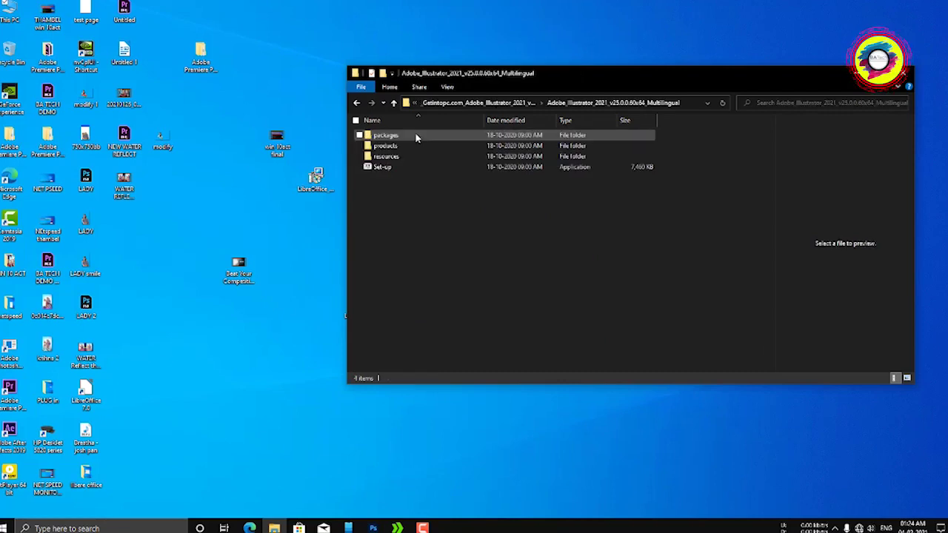
left_click(382, 168)
double_click(383, 168)
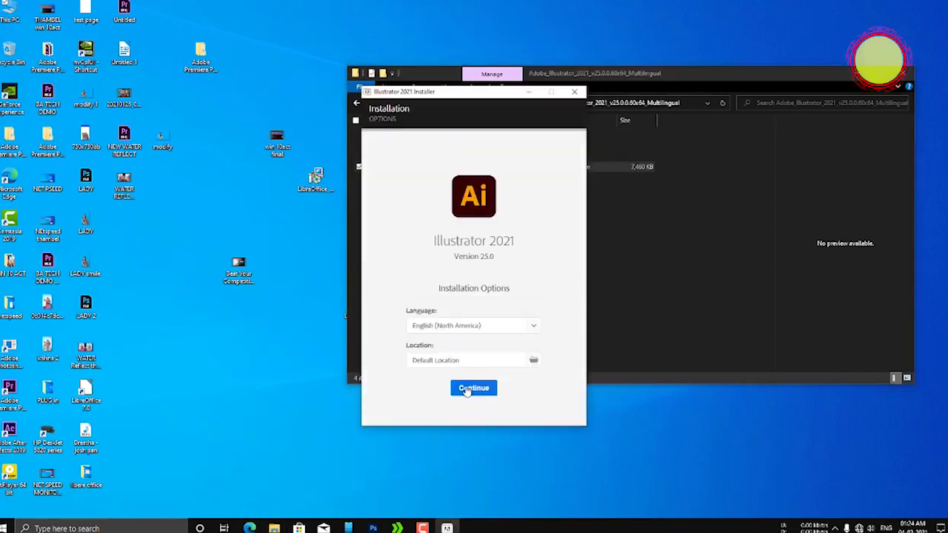
Install Illustrator 2021 with default options and close the Install Complete dialog
left_click(465, 387)
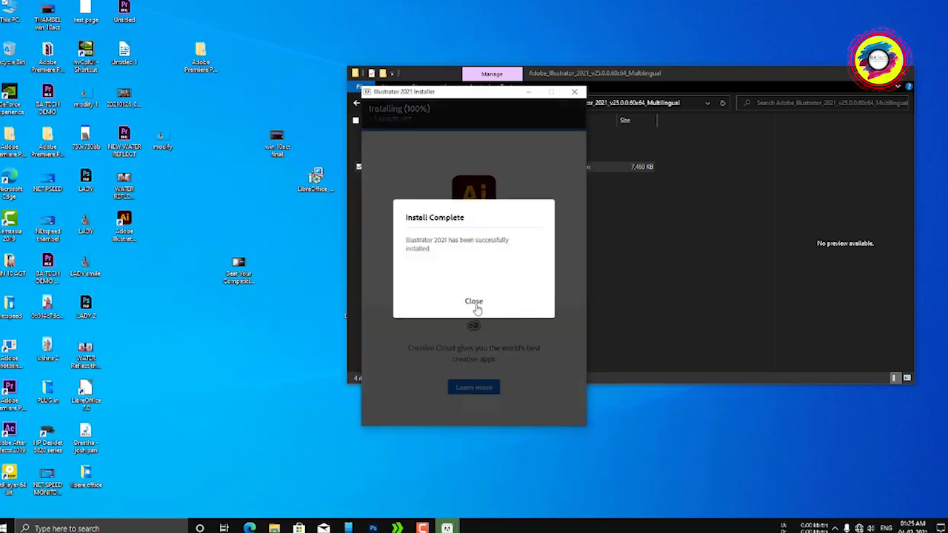
left_click(474, 301)
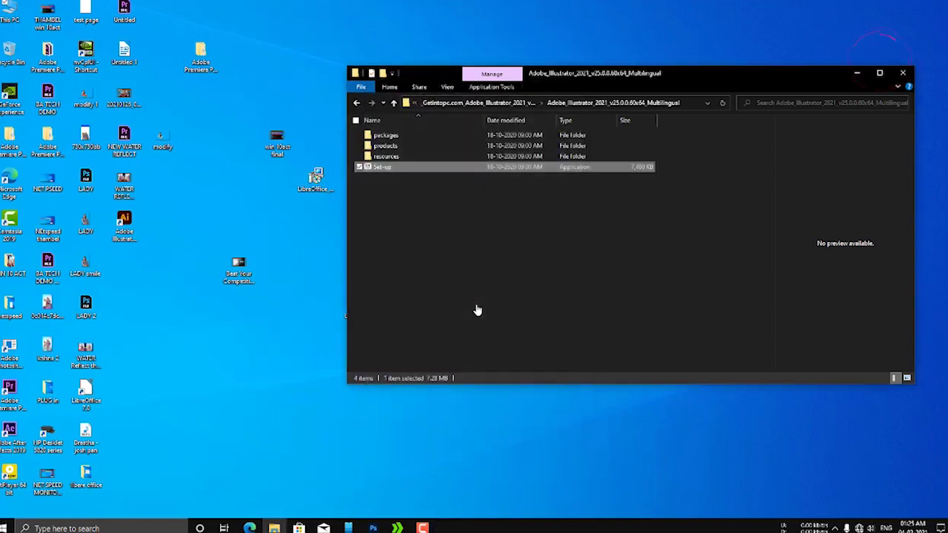
Close Explorer, start Illustrator from its desktop shortcut, and bring up the New Document dialog
left_click(905, 75)
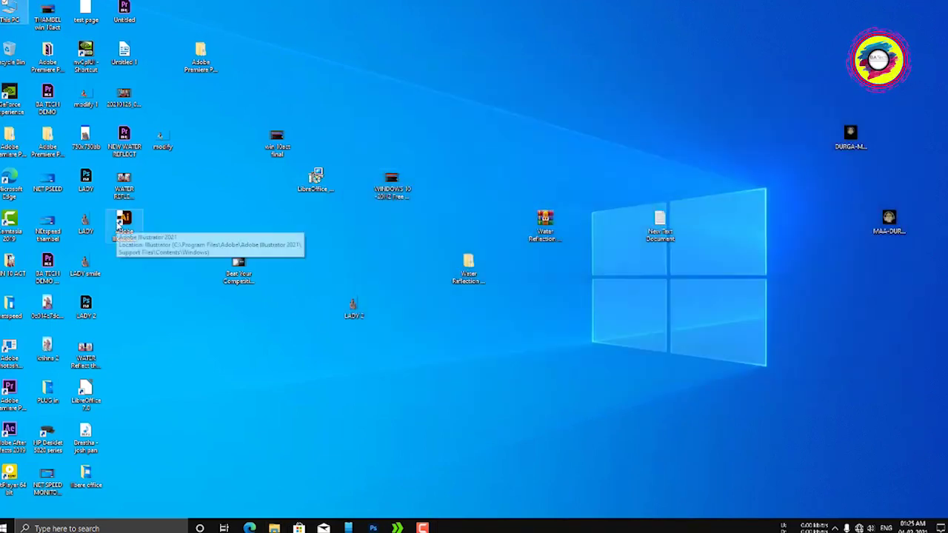
left_click(122, 221)
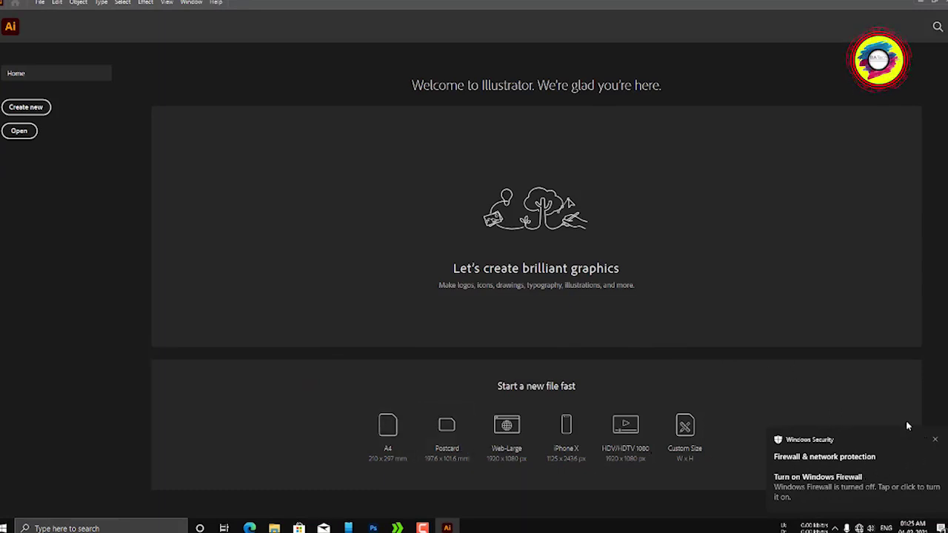
left_click(935, 440)
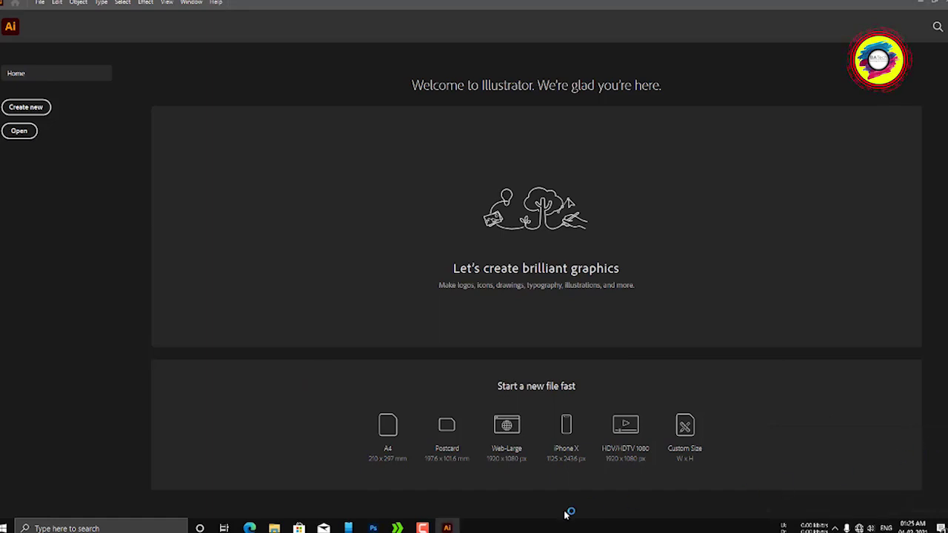
left_click(422, 529)
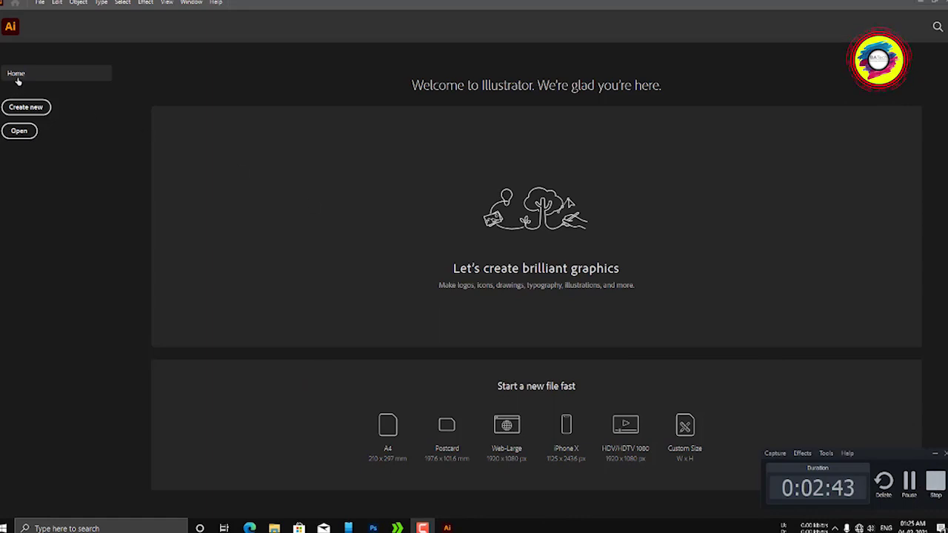
left_click(35, 3)
left_click(48, 10)
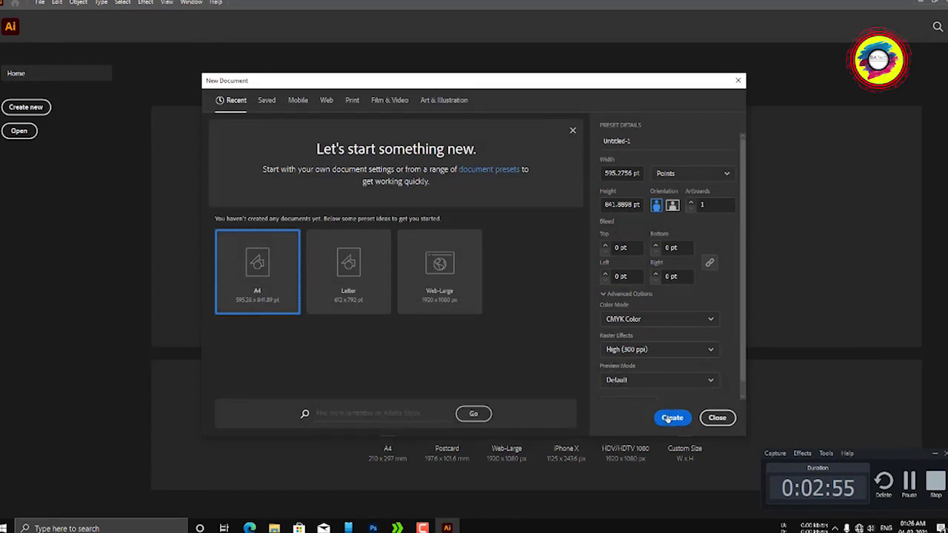
Switch the document units to Pixels, then Inches (8.2677 × 11.6929 in), and create it
left_click(726, 175)
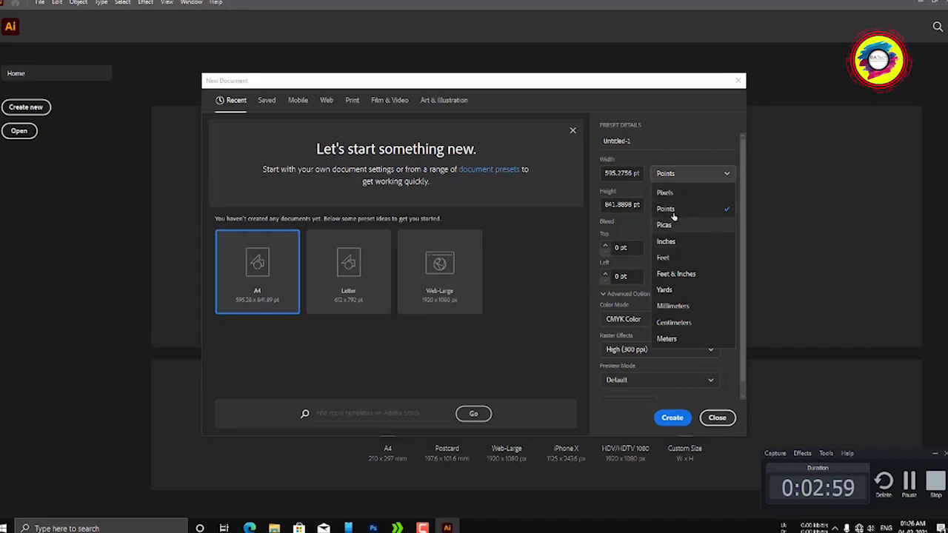
left_click(670, 193)
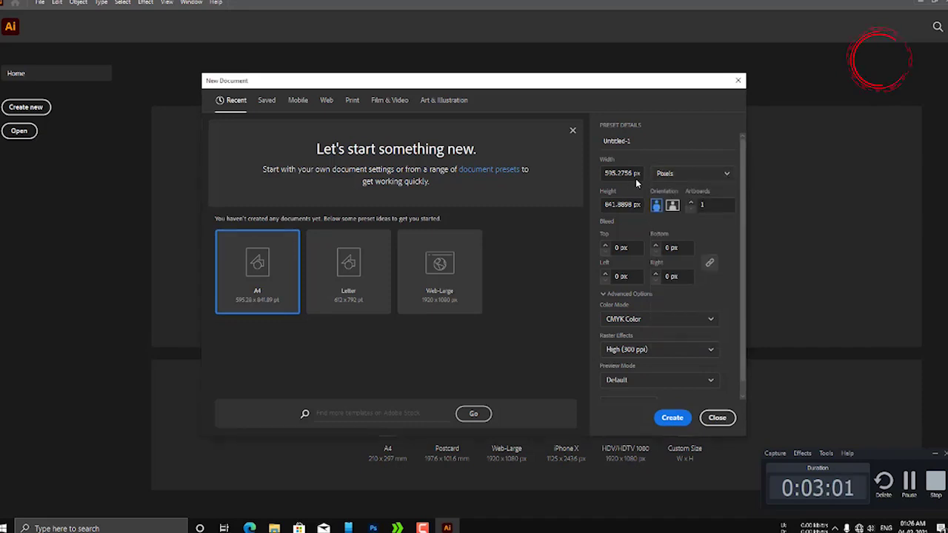
left_click(696, 178)
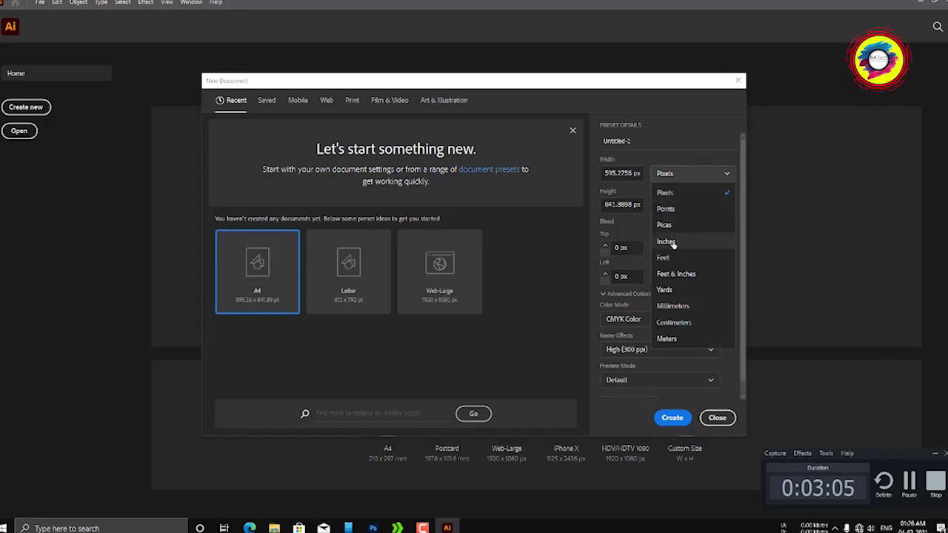
left_click(667, 241)
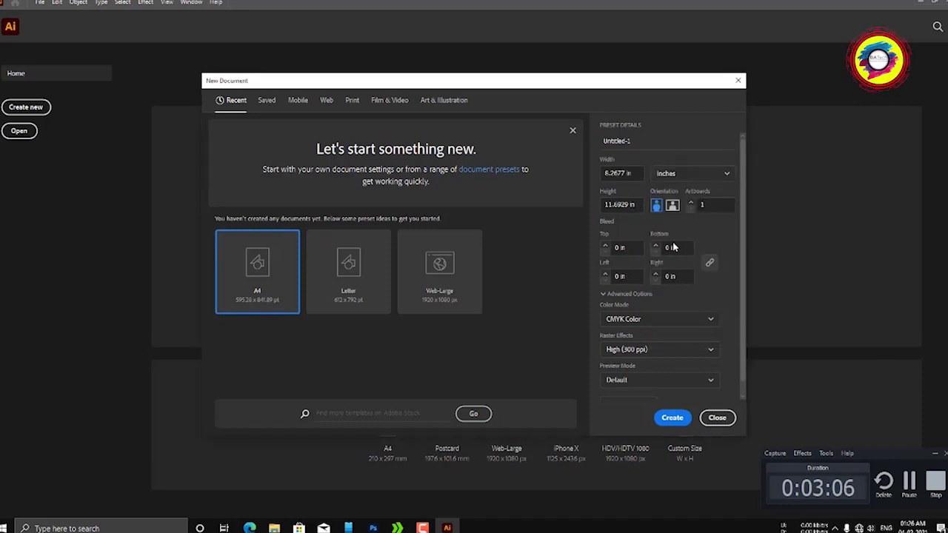
left_click(671, 419)
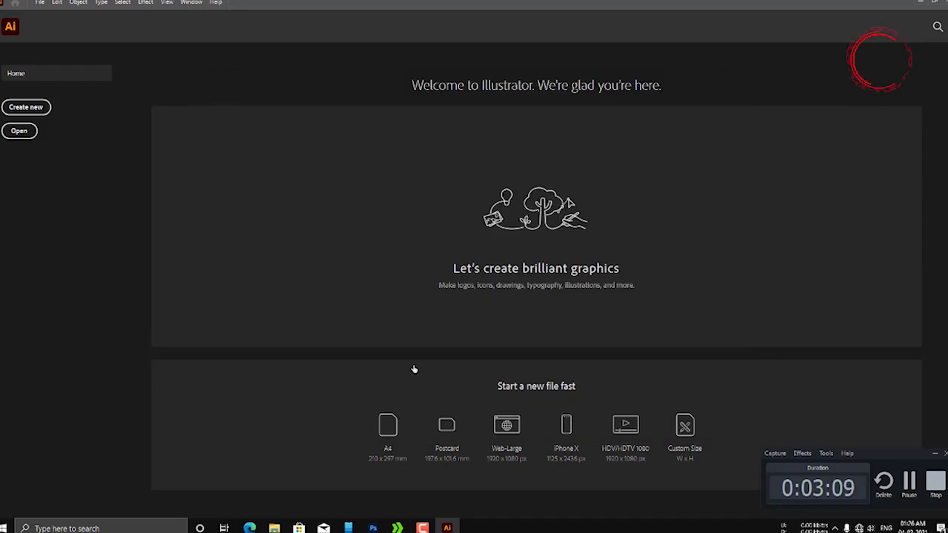